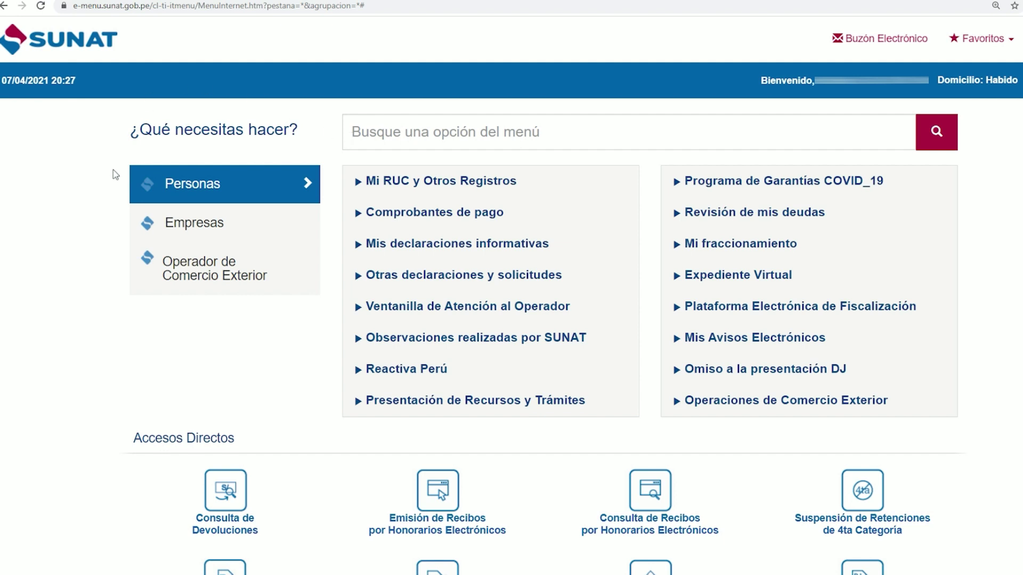
Open the secondary user administration (Administración de usuarios secundarios) and start creating a new user.
{"action": "mouse_move", "coordinate": [774, 94]}
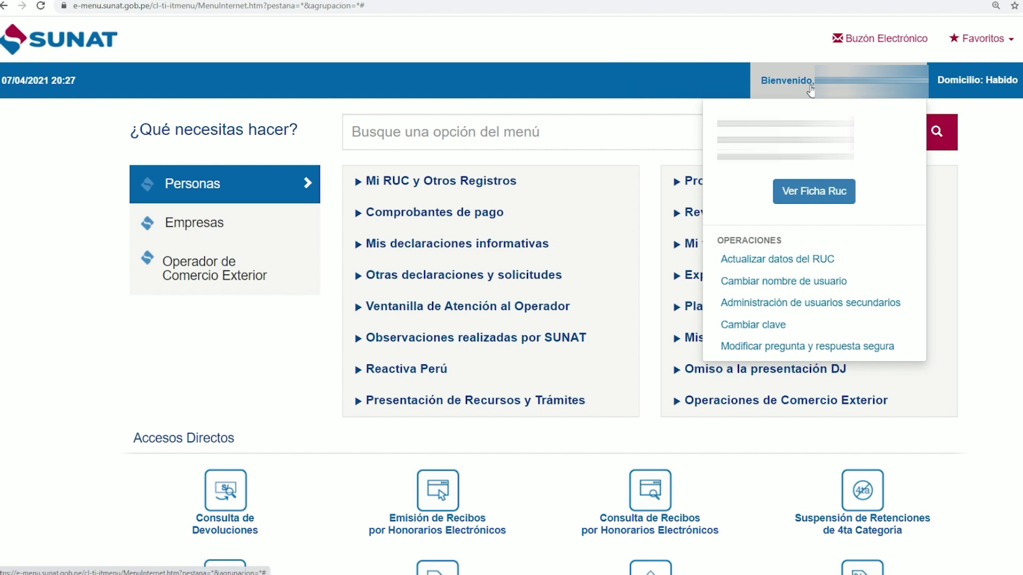
{"action": "left_click", "coordinate": [754, 303]}
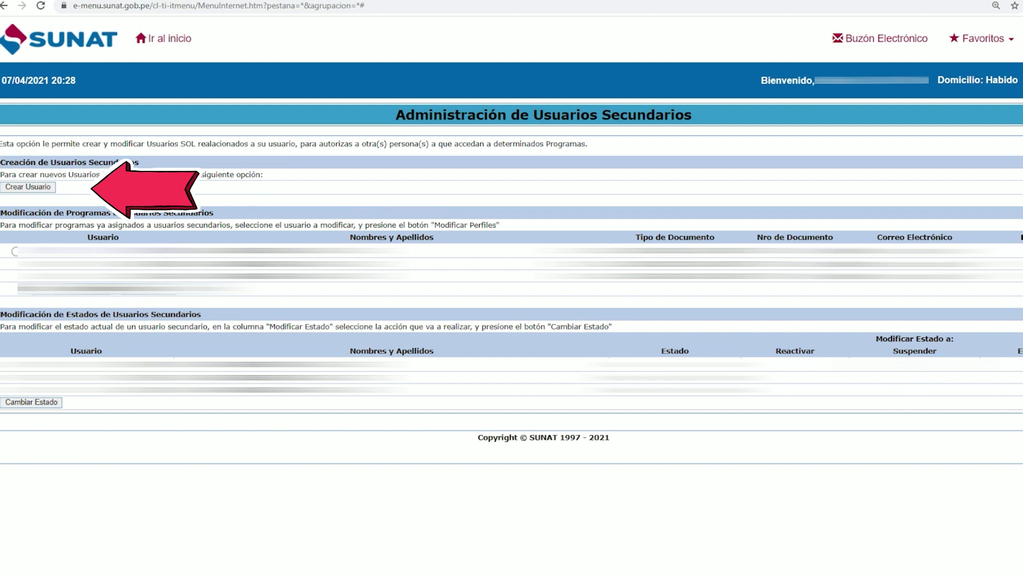
{"action": "left_click", "coordinate": [28, 188]}
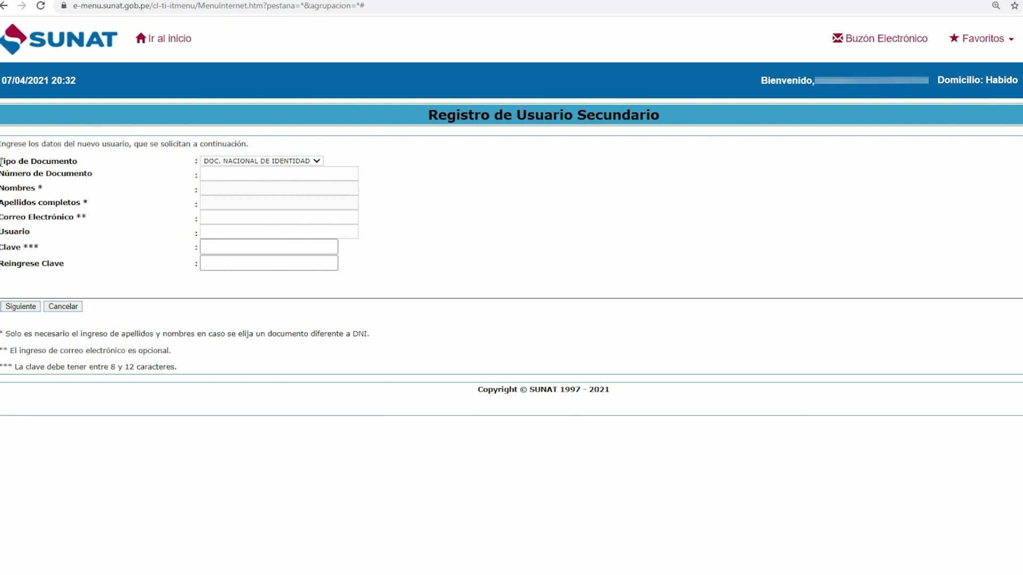
Set the document type to DOC. NACIONAL DE IDENTIDAD and fill in the new user's document number and e-mail.
{"action": "left_click_drag", "start_coordinate": [2, 161], "coordinate": [144, 161]}
{"action": "left_click", "coordinate": [226, 161]}
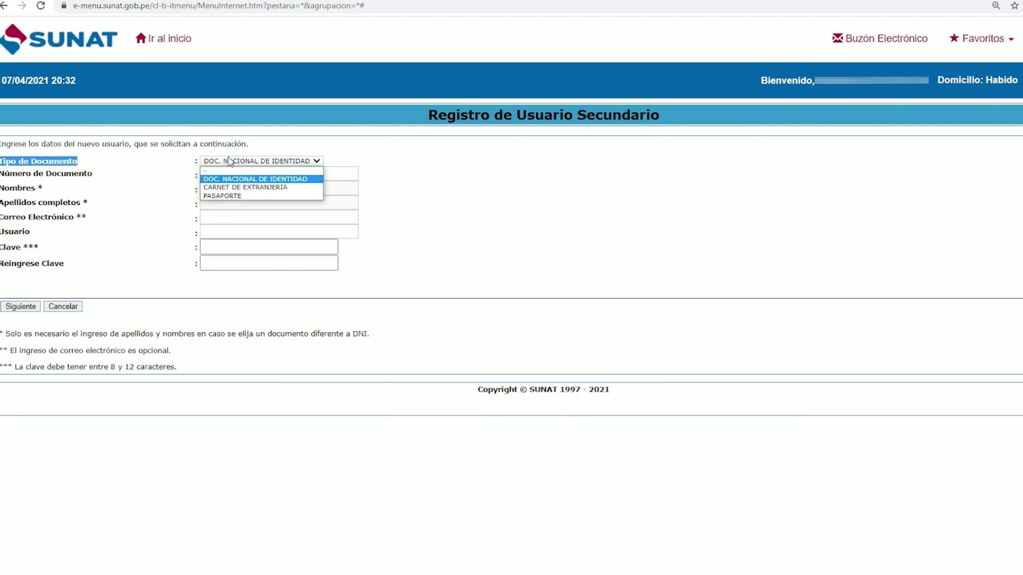
{"action": "left_click", "coordinate": [252, 180]}
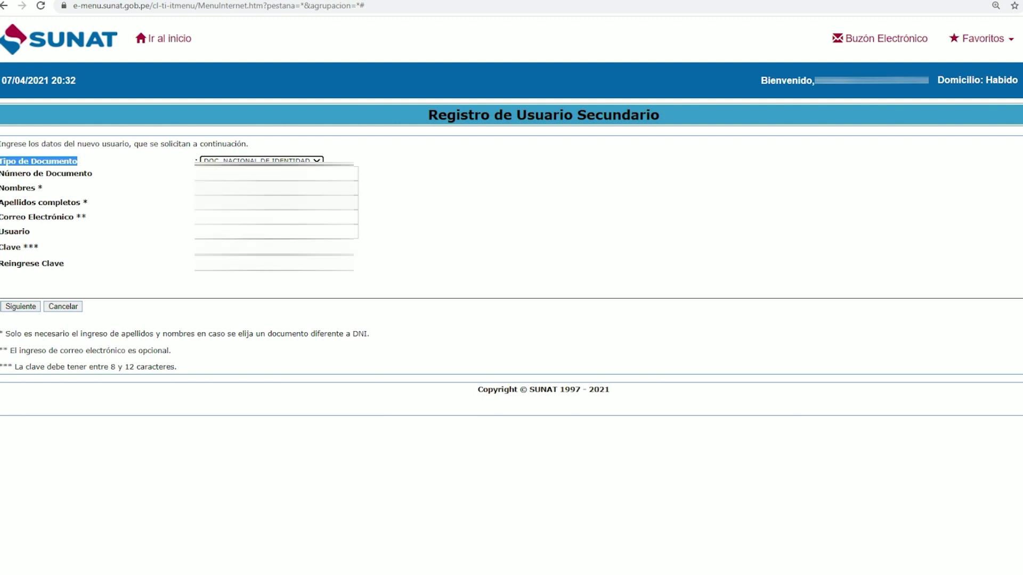
{"action": "key", "text": "Tab"}
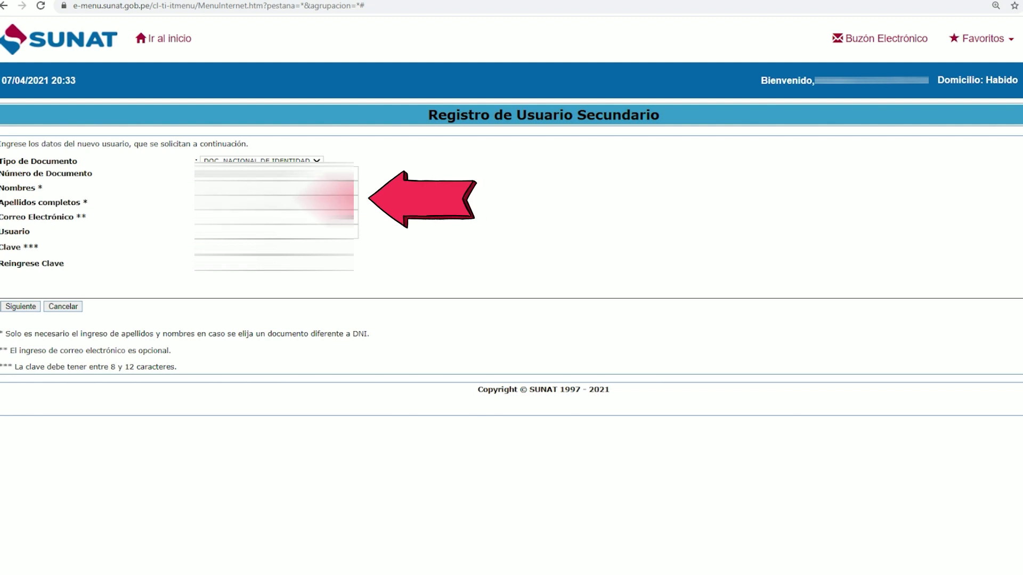
{"action": "left_click", "coordinate": [276, 217]}
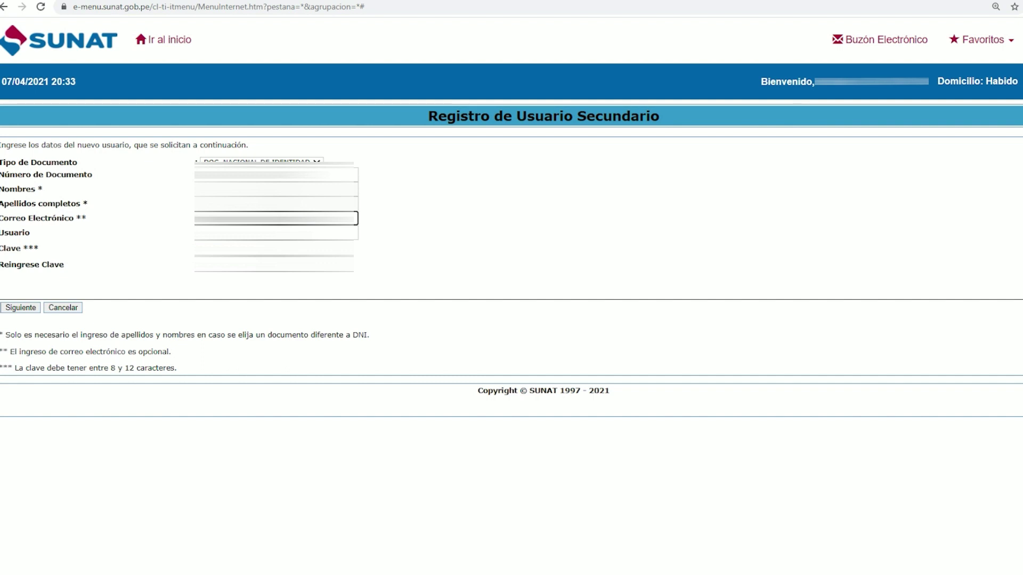
Enter the username USUARIO2 and the account password twice, then confirm the user's data and proceed to assigning programs.
{"action": "left_click", "coordinate": [276, 233]}
{"action": "key", "text": "Down"}
{"action": "key", "text": "Return"}
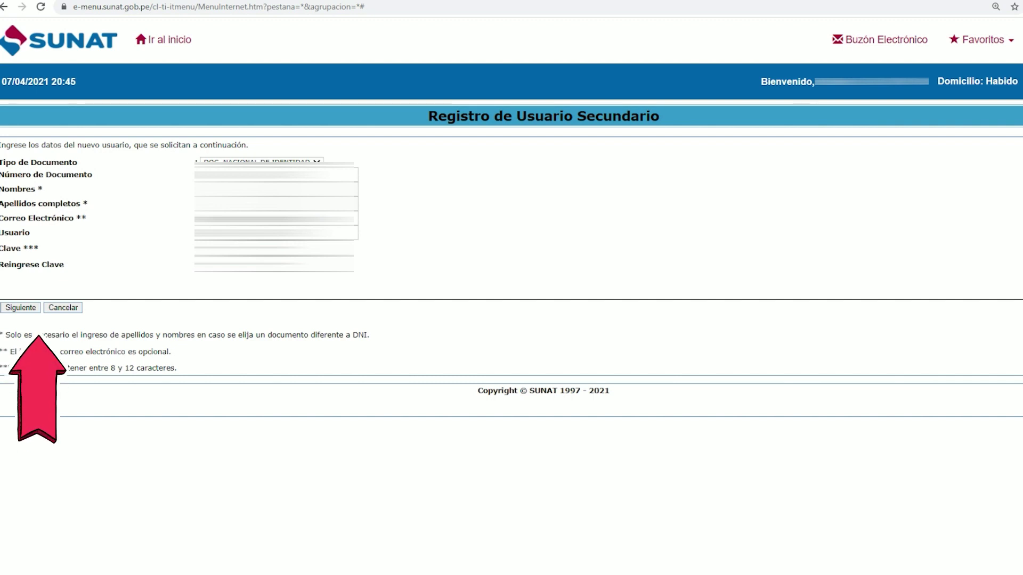
{"action": "left_click", "coordinate": [16, 309]}
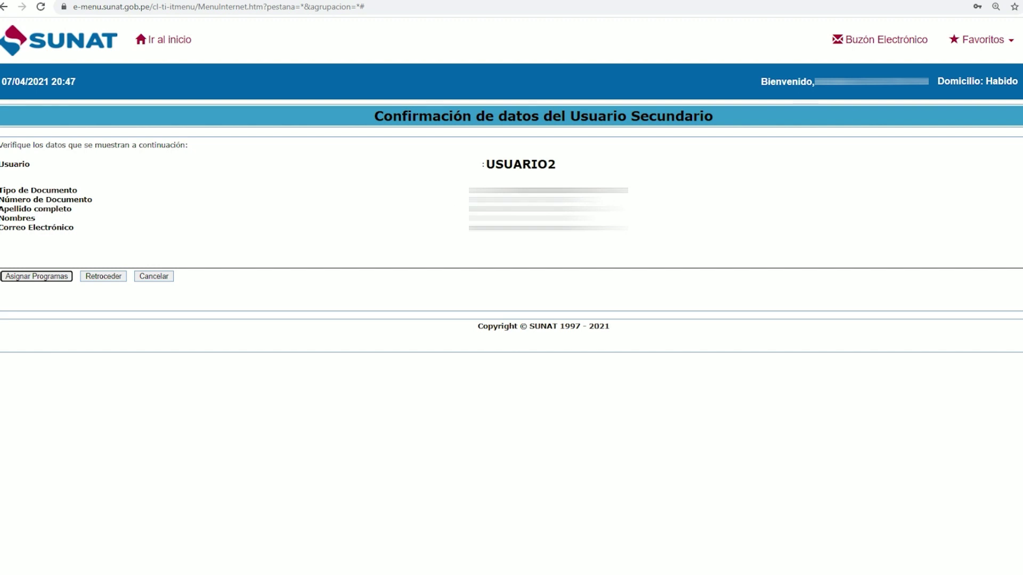
{"action": "left_click", "coordinate": [19, 277]}
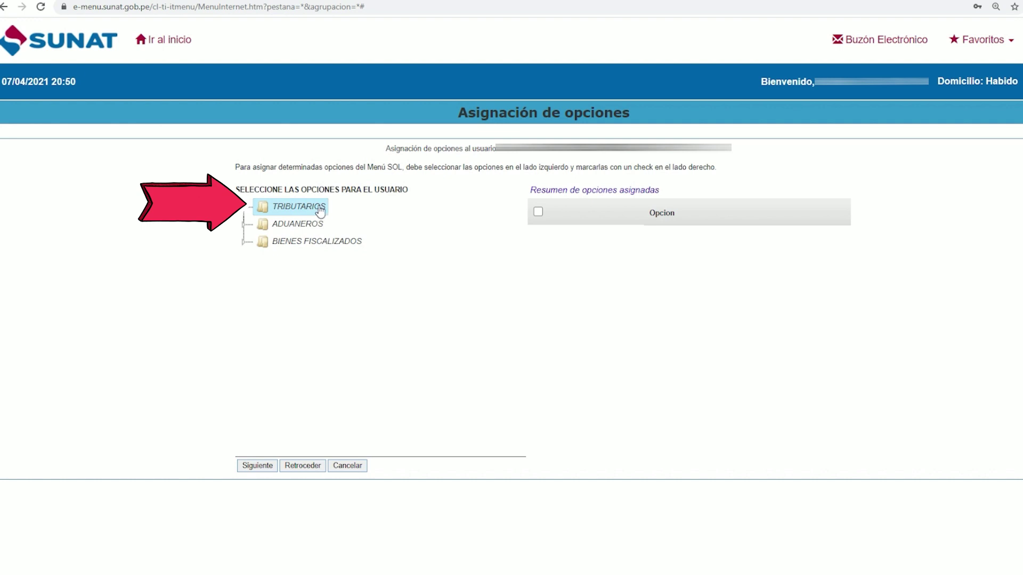
Under Tributarios > Comprobantes de pago > SEE - Del Contribuyente y Envío de Documentos, assign all options of Servicio de Envío de Documentos Electrónicos.
{"action": "double_click", "coordinate": [308, 210]}
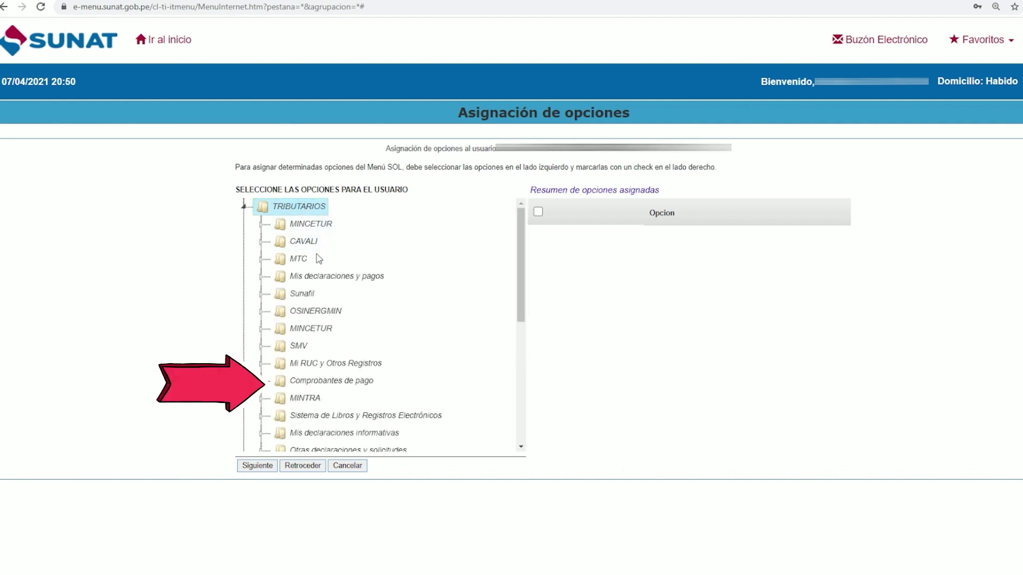
{"action": "double_click", "coordinate": [325, 383]}
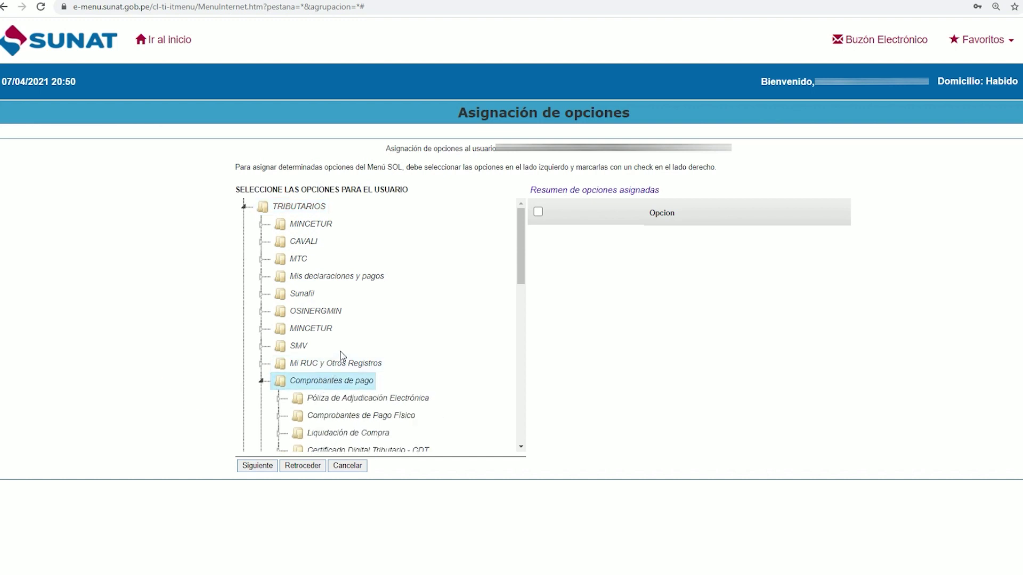
{"action": "scroll", "coordinate": [324, 385], "scroll_direction": "down", "scroll_amount": 3}
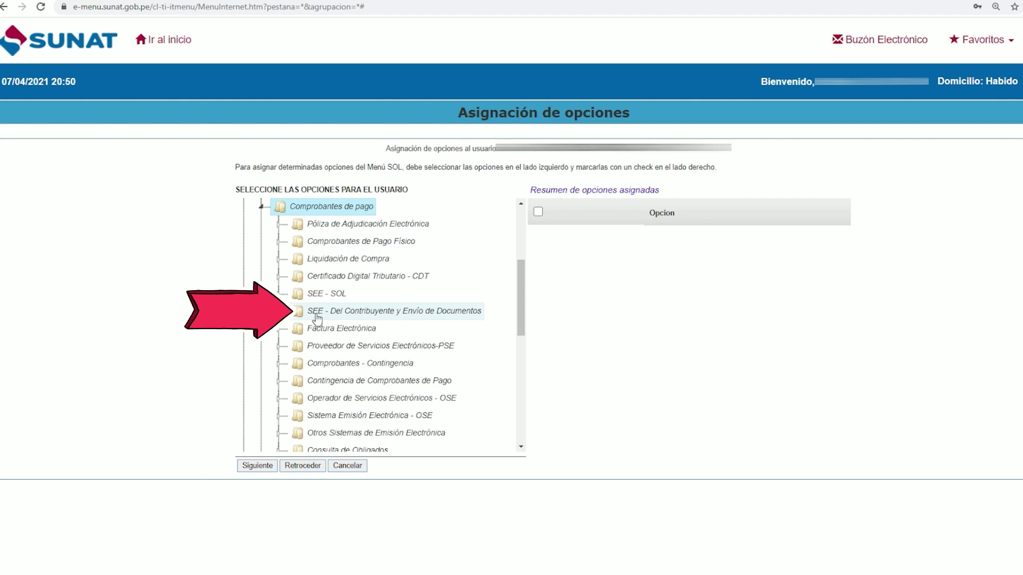
{"action": "left_click", "coordinate": [360, 316]}
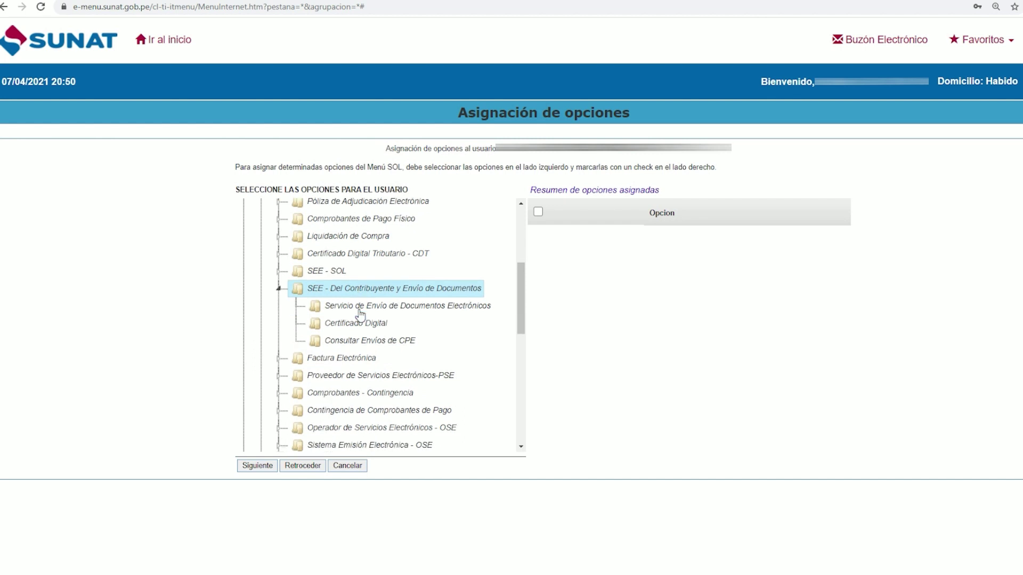
{"action": "scroll", "coordinate": [368, 301], "scroll_direction": "down", "scroll_amount": 1}
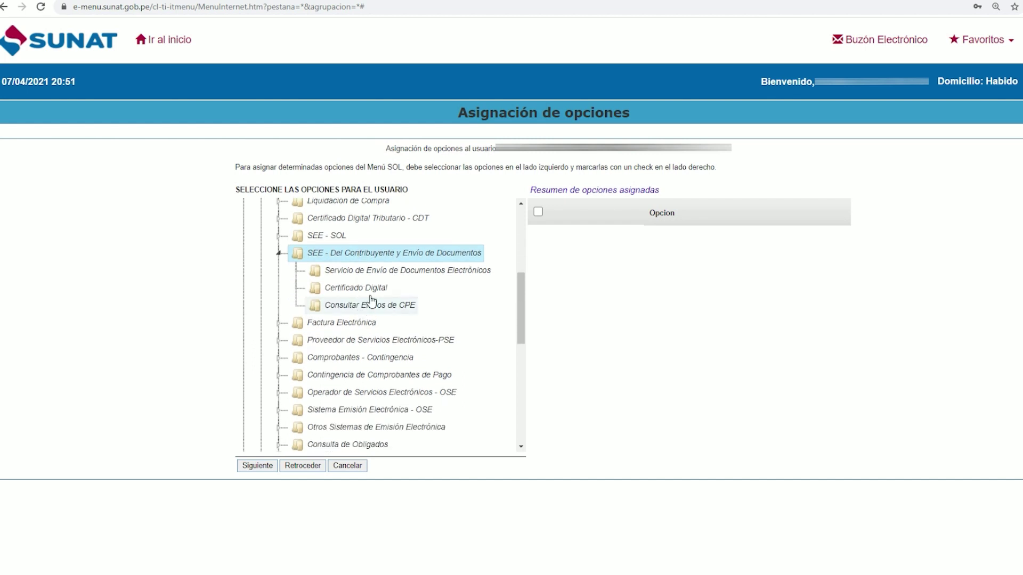
{"action": "left_click", "coordinate": [359, 272]}
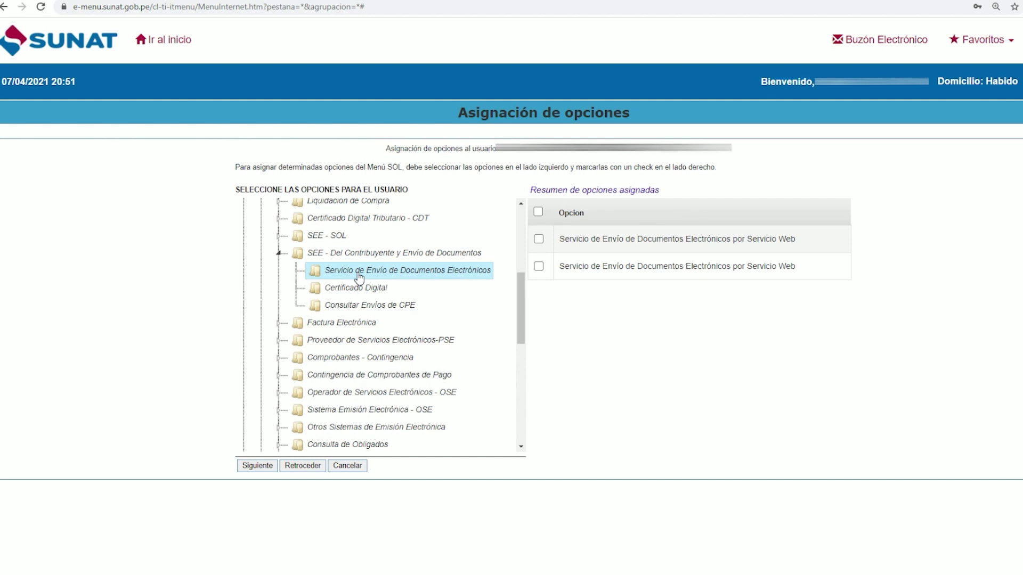
{"action": "left_click", "coordinate": [539, 212]}
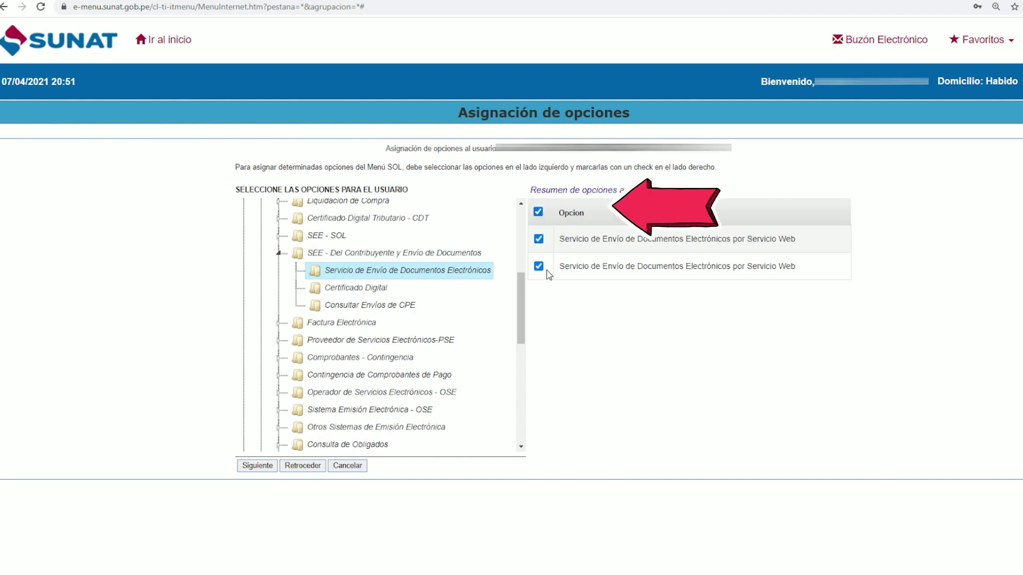
Assign all Certificado Digital and Consultar Envíos de CPE options under SEE - Del Contribuyente y Envío de Documentos.
{"action": "left_click", "coordinate": [350, 290]}
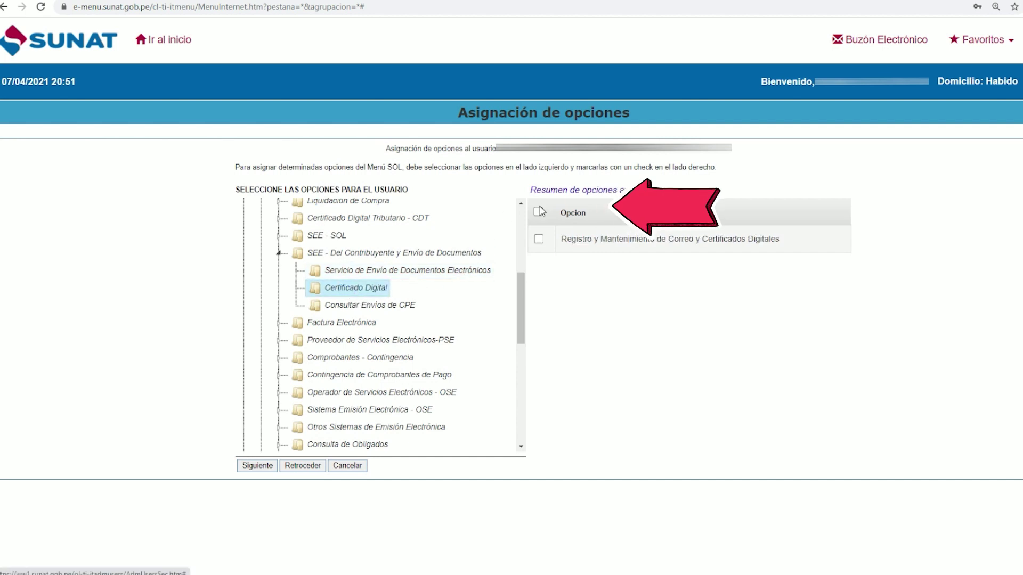
{"action": "left_click", "coordinate": [539, 212]}
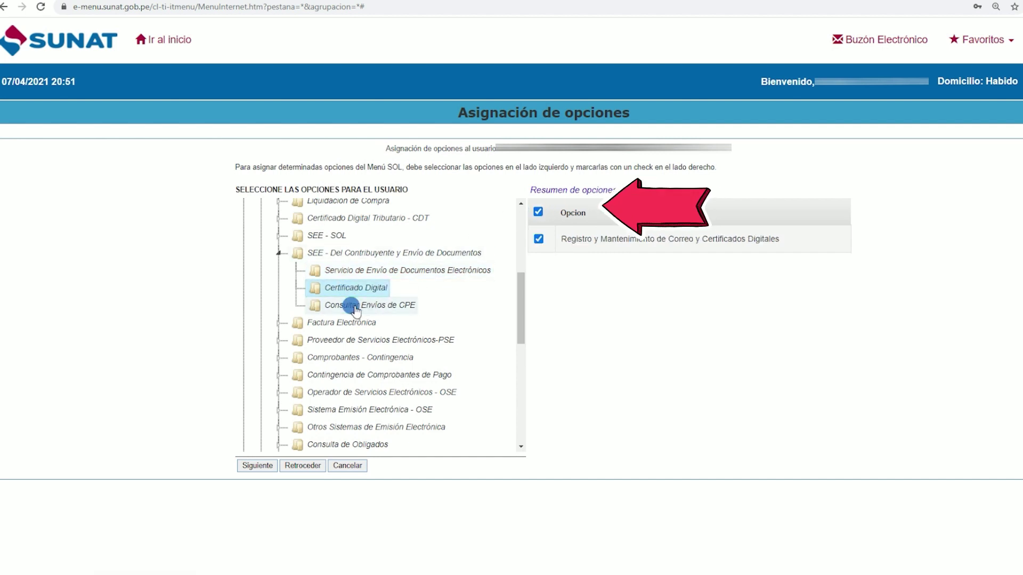
{"action": "left_click", "coordinate": [381, 304]}
{"action": "left_click", "coordinate": [538, 212]}
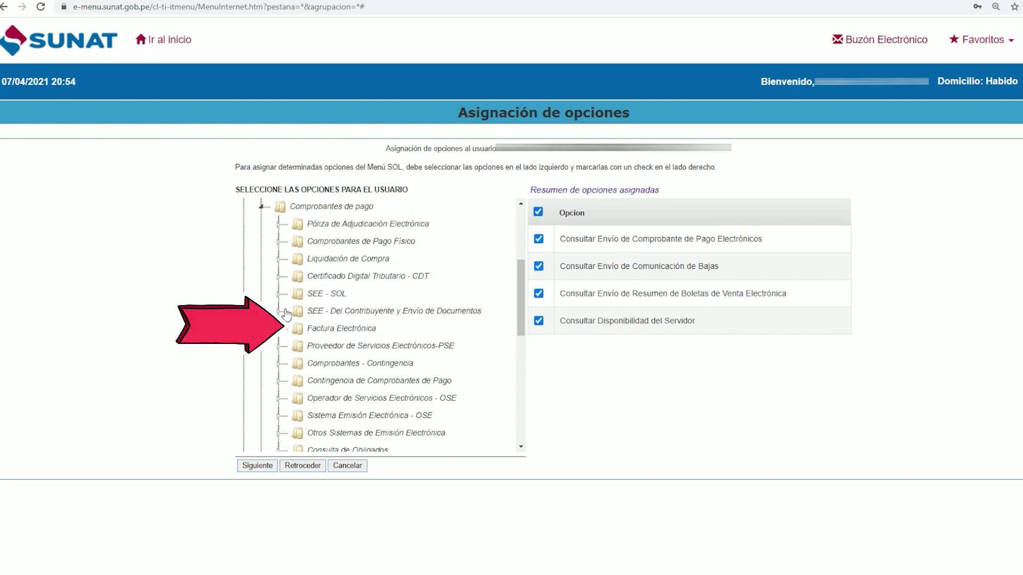
Under Factura Electrónica, assign all options of Certificado Digital and Correo Electrónico.
{"action": "left_click", "coordinate": [339, 330]}
{"action": "scroll", "coordinate": [339, 329], "scroll_direction": "down", "scroll_amount": 3}
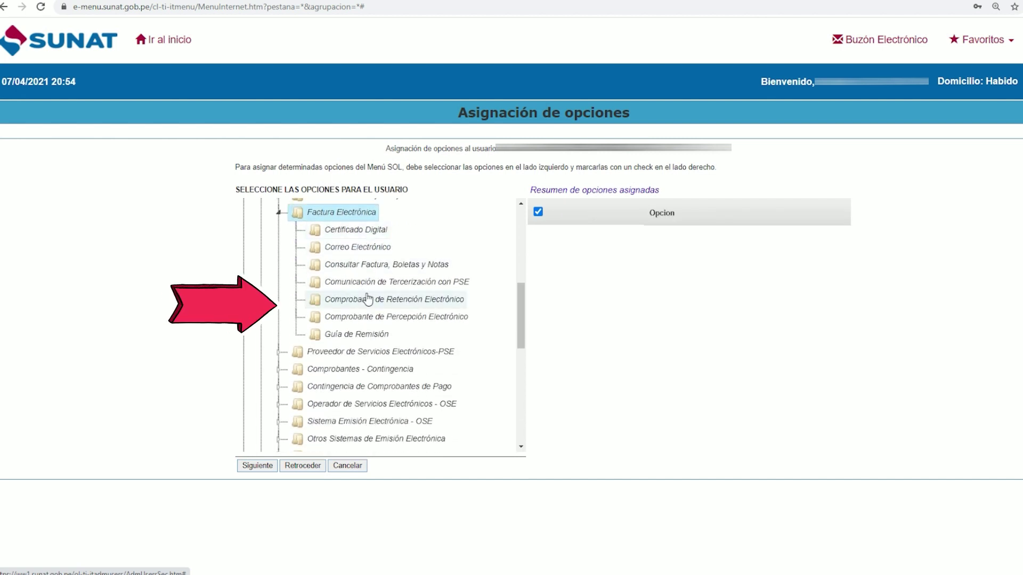
{"action": "left_click", "coordinate": [355, 230]}
{"action": "left_click", "coordinate": [538, 212]}
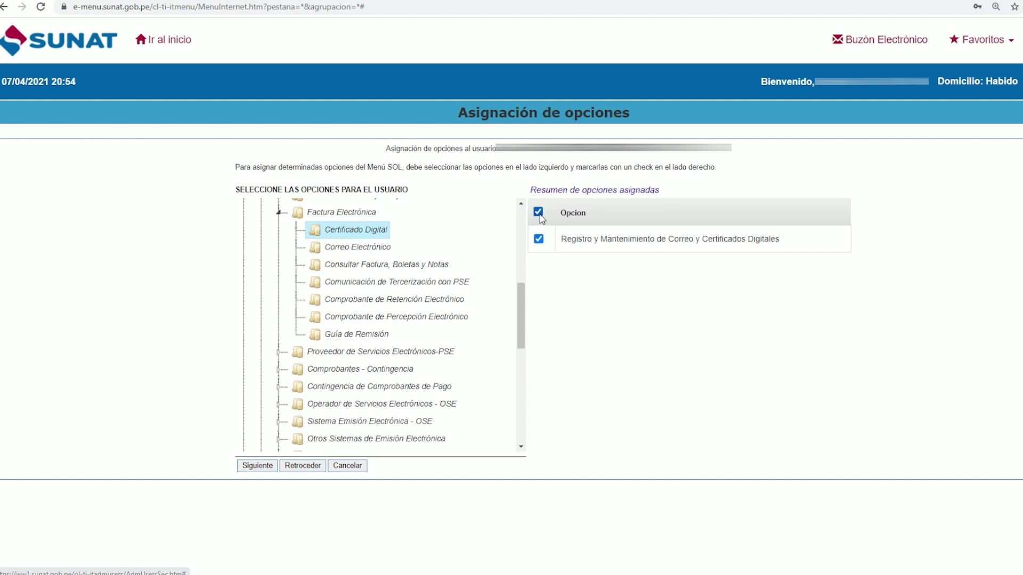
{"action": "left_click", "coordinate": [357, 247]}
{"action": "left_click", "coordinate": [538, 212]}
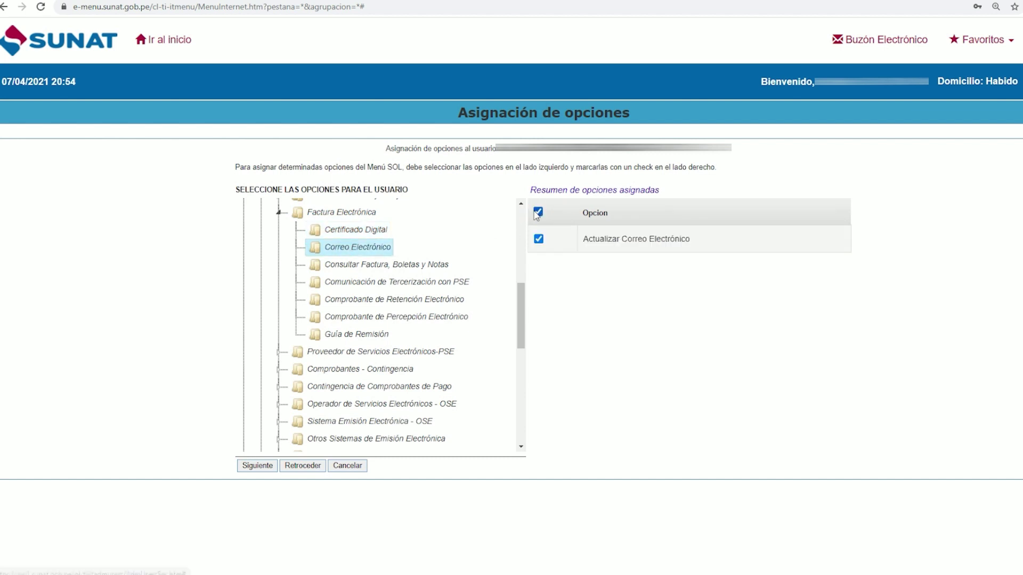
Assign the remaining Factura Electrónica options, from Consultar Factura, Boletas y Notas through Guía de Remisión, and collapse the folder.
{"action": "left_click", "coordinate": [335, 263]}
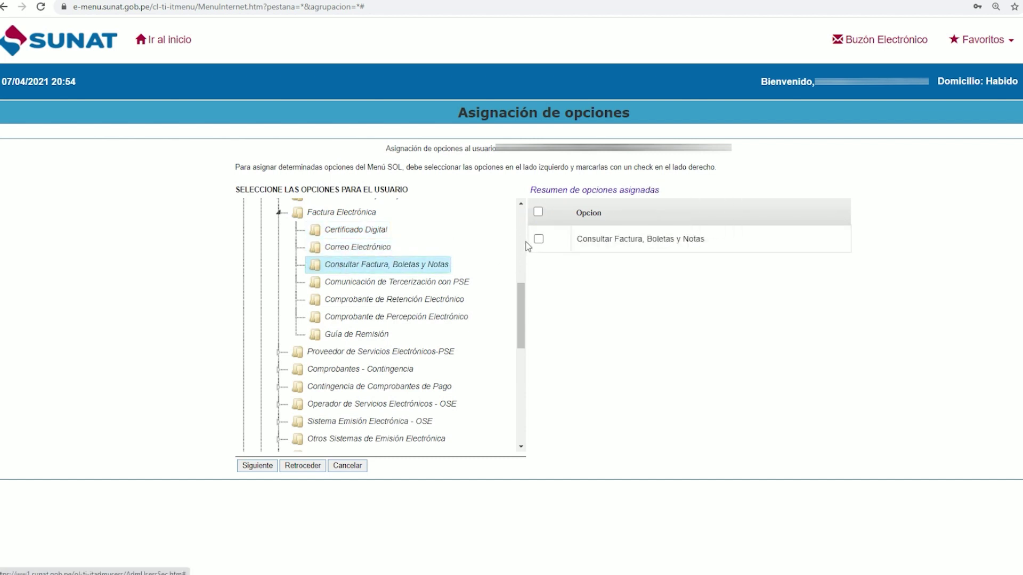
{"action": "left_click", "coordinate": [538, 212]}
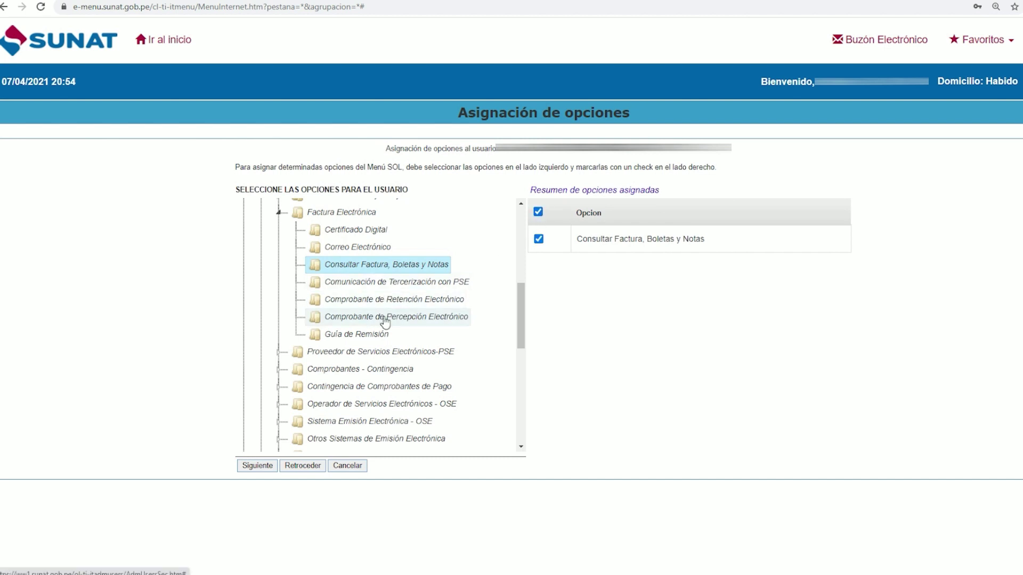
{"action": "left_click", "coordinate": [368, 282]}
{"action": "left_click", "coordinate": [354, 299]}
{"action": "left_click", "coordinate": [538, 211]}
{"action": "left_click", "coordinate": [389, 316]}
{"action": "left_click", "coordinate": [538, 211]}
{"action": "left_click", "coordinate": [355, 334]}
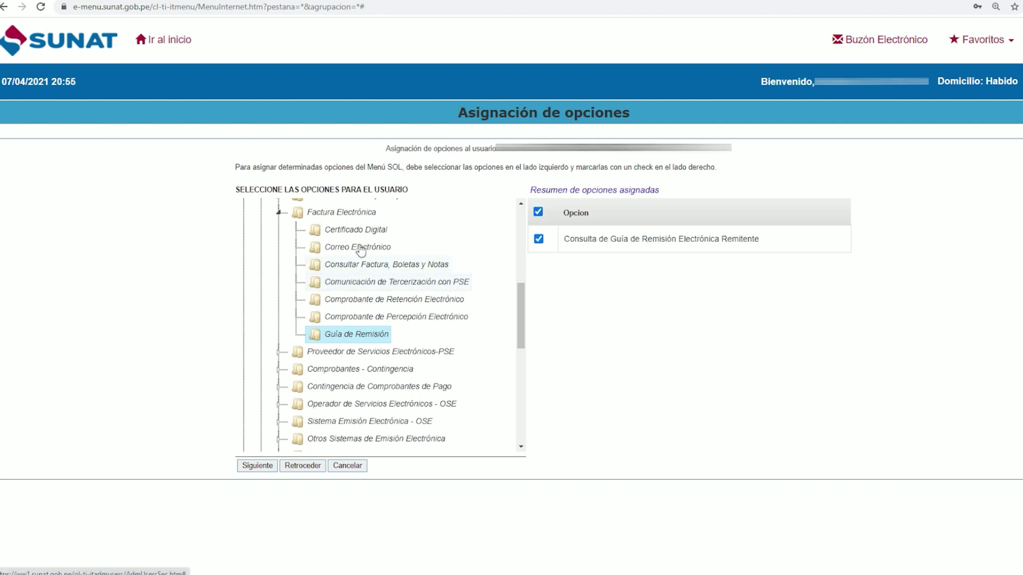
{"action": "left_click", "coordinate": [279, 212]}
{"action": "scroll", "coordinate": [339, 233], "scroll_direction": "up", "scroll_amount": 1}
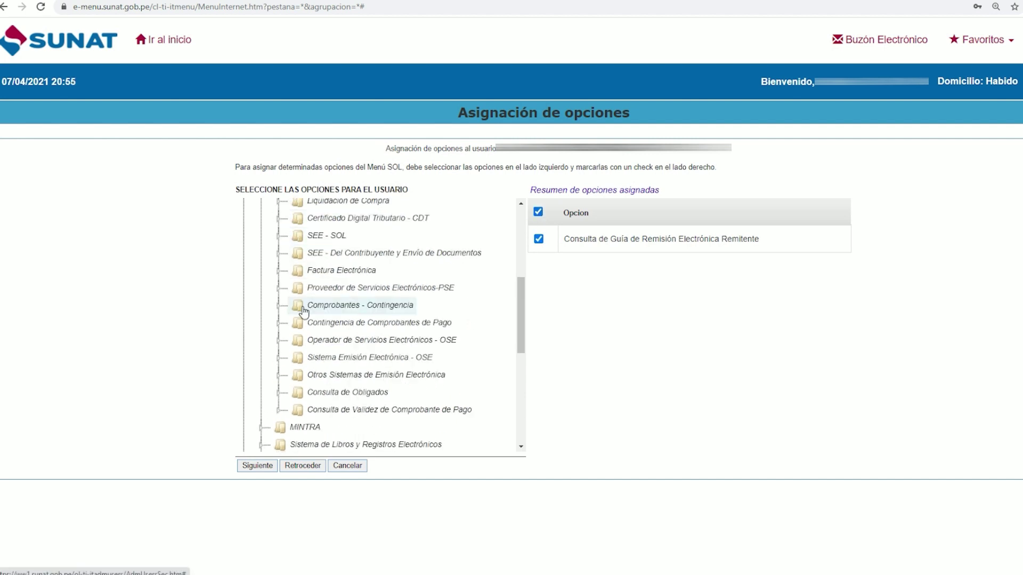
Under Comprobantes - Contingencia, assign all options of the subfolders from Factura through Baja Comprobantes.
{"action": "left_click", "coordinate": [325, 307]}
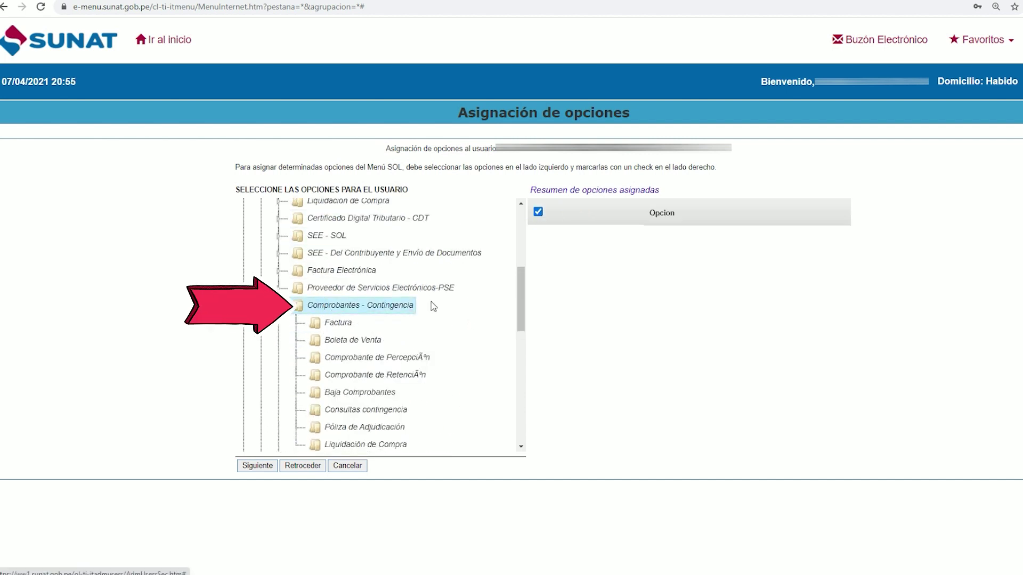
{"action": "scroll", "coordinate": [432, 307], "scroll_direction": "down", "scroll_amount": 1}
{"action": "left_click", "coordinate": [341, 264]}
{"action": "key", "text": "Down"}
{"action": "key", "text": "Down"}
{"action": "key", "text": "Down"}
{"action": "key", "text": "Down"}
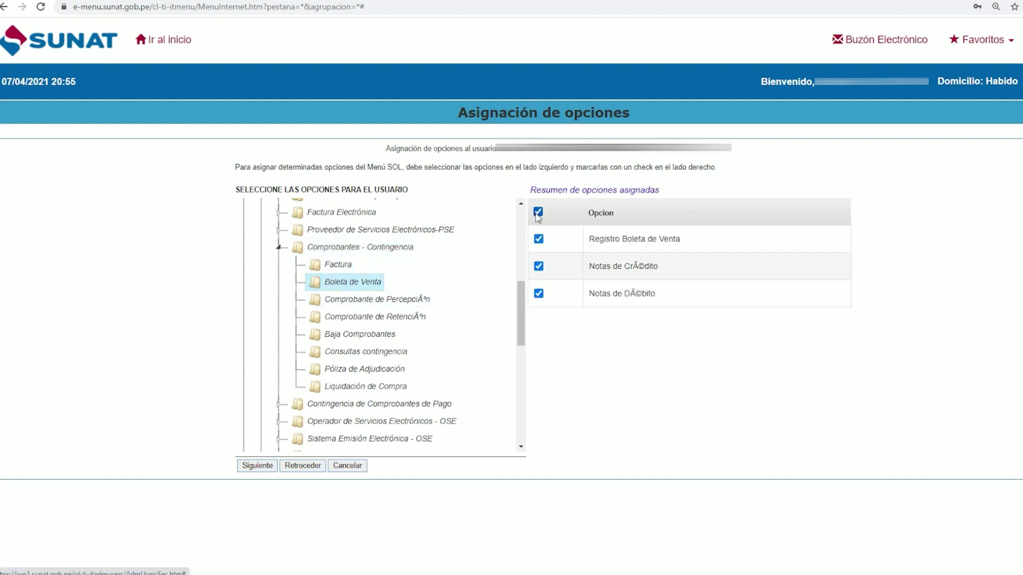
{"action": "left_click", "coordinate": [539, 212]}
Assign all options of Consultas contingencia, Póliza de Adjudicación and Liquidación de Compra, and collapse Comprobantes - Contingencia.
{"action": "key", "text": "Down"}
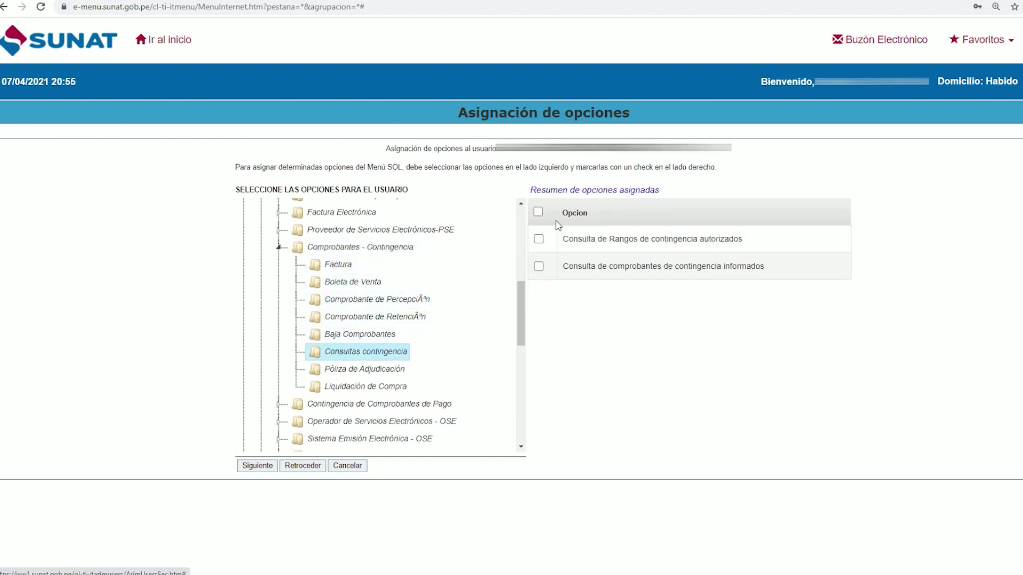
{"action": "left_click", "coordinate": [539, 212]}
{"action": "scroll", "coordinate": [412, 237], "scroll_direction": "down", "scroll_amount": 1}
{"action": "key", "text": "Down"}
{"action": "left_click", "coordinate": [539, 212]}
{"action": "key", "text": "Down"}
{"action": "left_click", "coordinate": [539, 212]}
{"action": "scroll", "coordinate": [413, 267], "scroll_direction": "up", "scroll_amount": 1}
{"action": "double_click", "coordinate": [392, 235]}
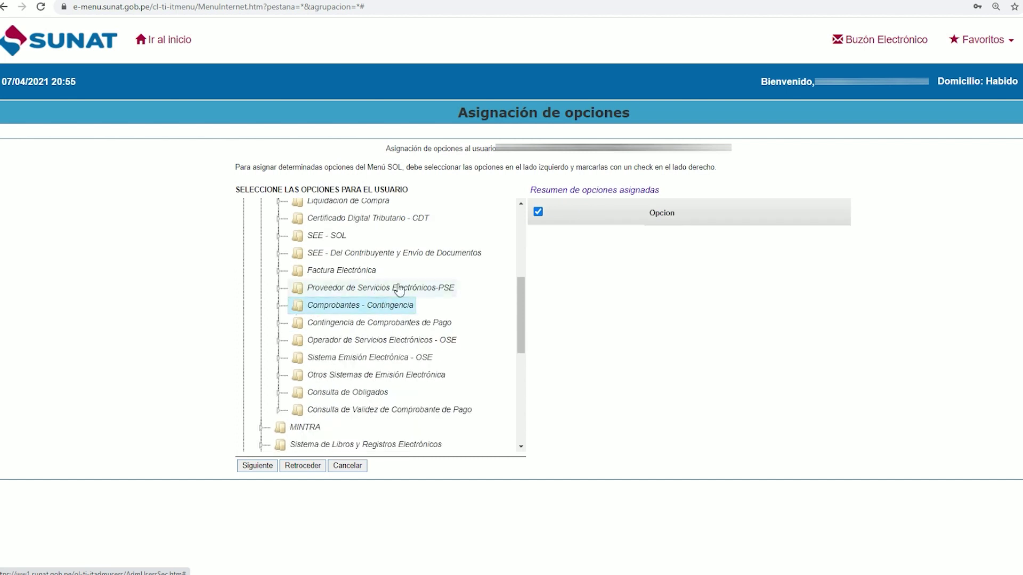
Under Contingencia de Comprobantes de Pago, assign all options of Contingencia de Comprobante de Pago and collapse the folder.
{"action": "double_click", "coordinate": [298, 265]}
{"action": "left_click", "coordinate": [354, 282]}
{"action": "left_click", "coordinate": [538, 212]}
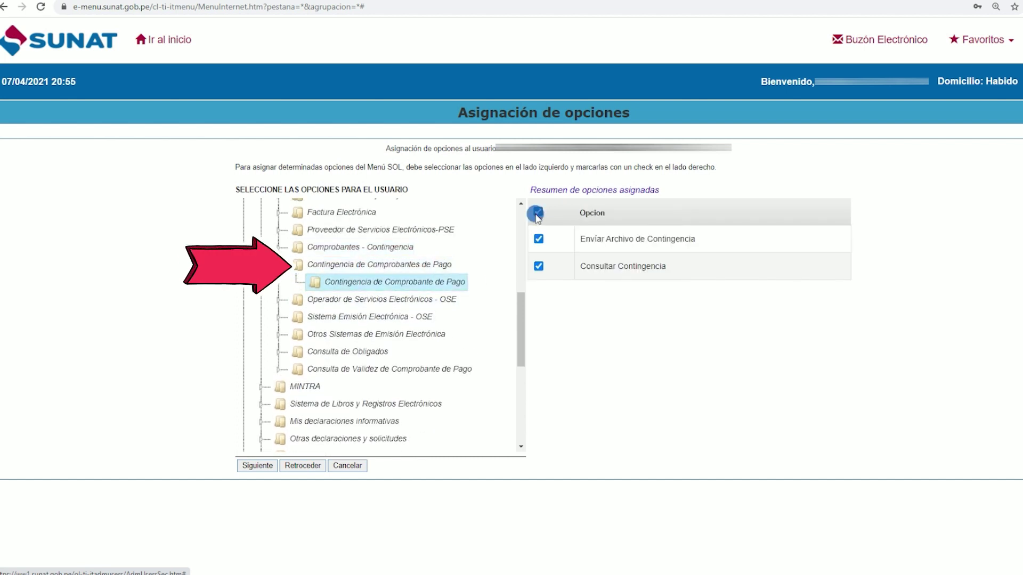
{"action": "scroll", "coordinate": [355, 245], "scroll_direction": "down", "scroll_amount": 1}
{"action": "scroll", "coordinate": [355, 246], "scroll_direction": "up", "scroll_amount": 1}
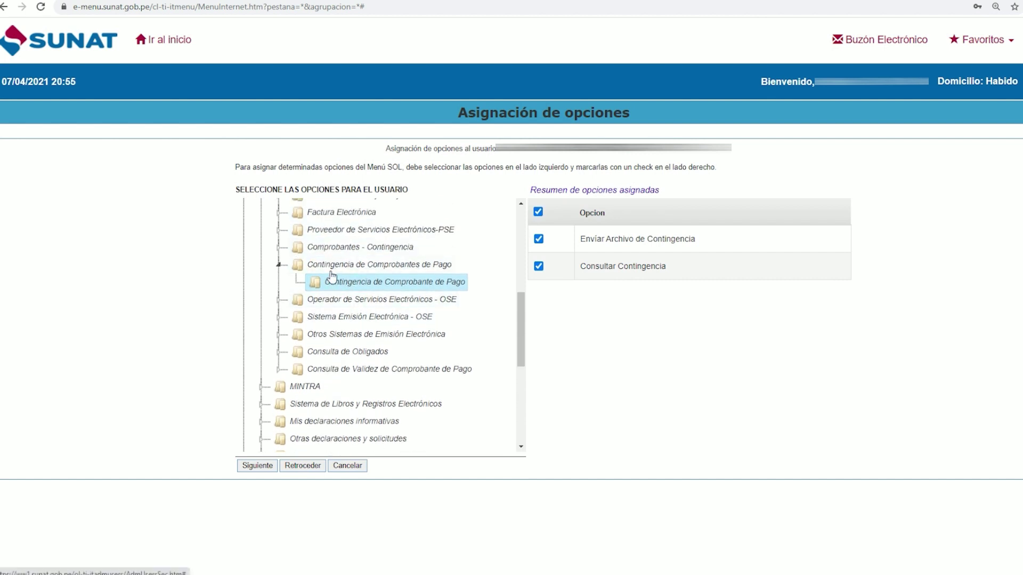
{"action": "double_click", "coordinate": [330, 265]}
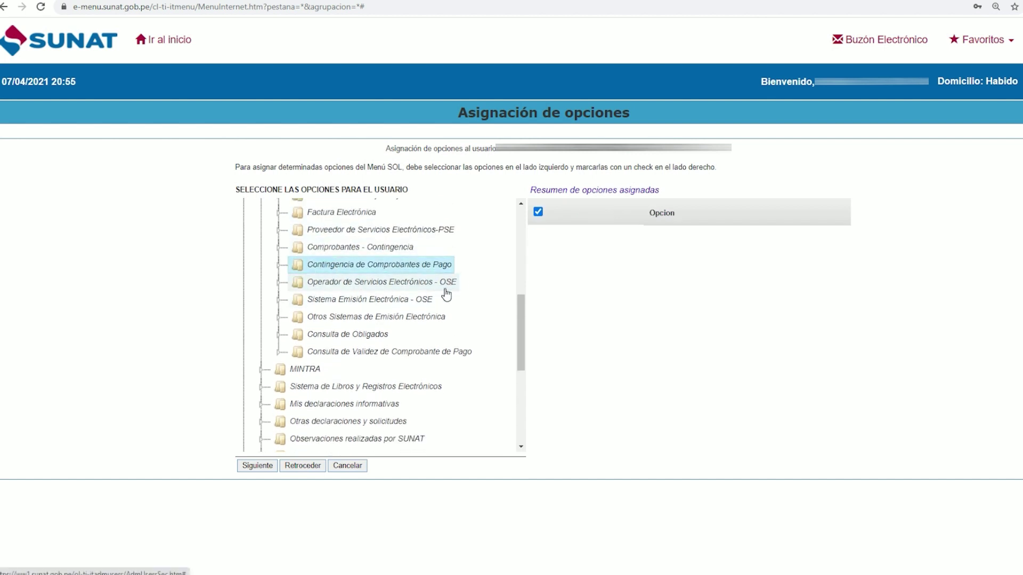
Under Otros Sistemas de Emisión Electrónica, assign all options of Ticket POS, Ticket Monedero Electronico and Sistema de Emisión Electrónica - Empresas Sup.
{"action": "scroll", "coordinate": [447, 293], "scroll_direction": "down", "scroll_amount": 2}
{"action": "double_click", "coordinate": [373, 258]}
{"action": "left_click", "coordinate": [410, 310]}
Assign all options of the Consulta de Obligados and Consulta de Validez de Comprobante de Pago subfolders.
{"action": "double_click", "coordinate": [371, 328]}
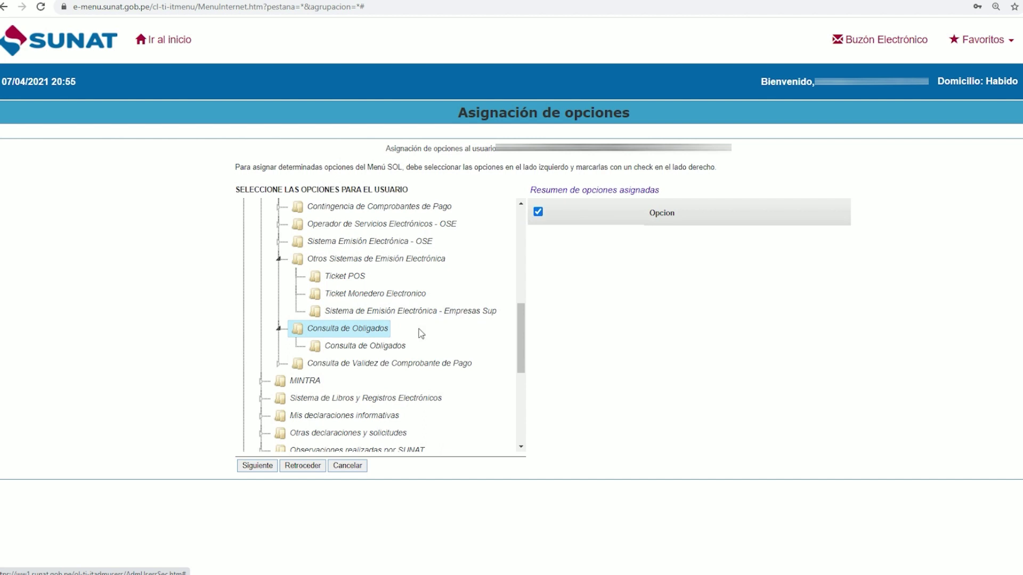
{"action": "left_click", "coordinate": [387, 344]}
{"action": "left_click", "coordinate": [538, 212]}
{"action": "double_click", "coordinate": [388, 363]}
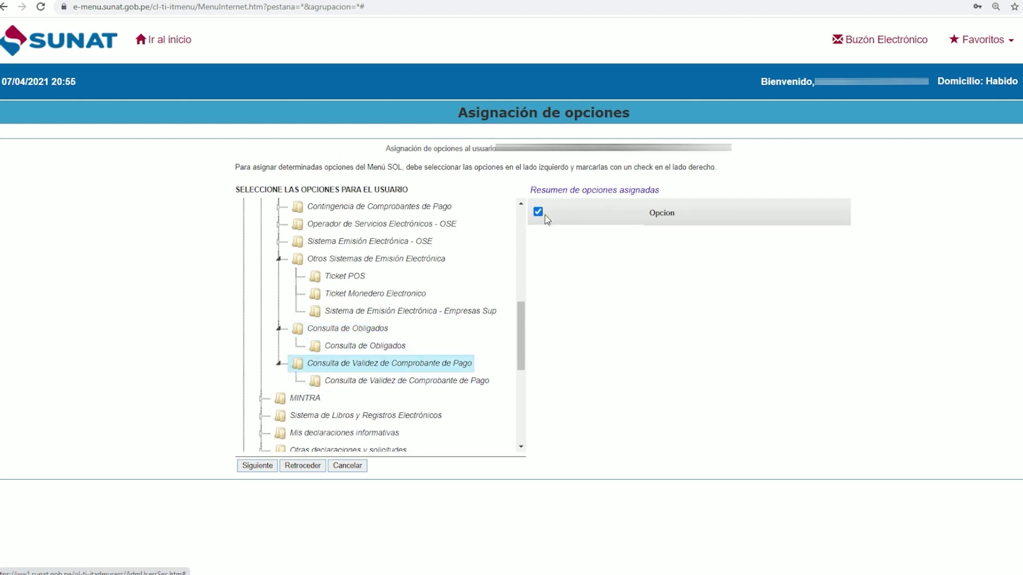
{"action": "left_click", "coordinate": [455, 379]}
{"action": "left_click", "coordinate": [538, 212]}
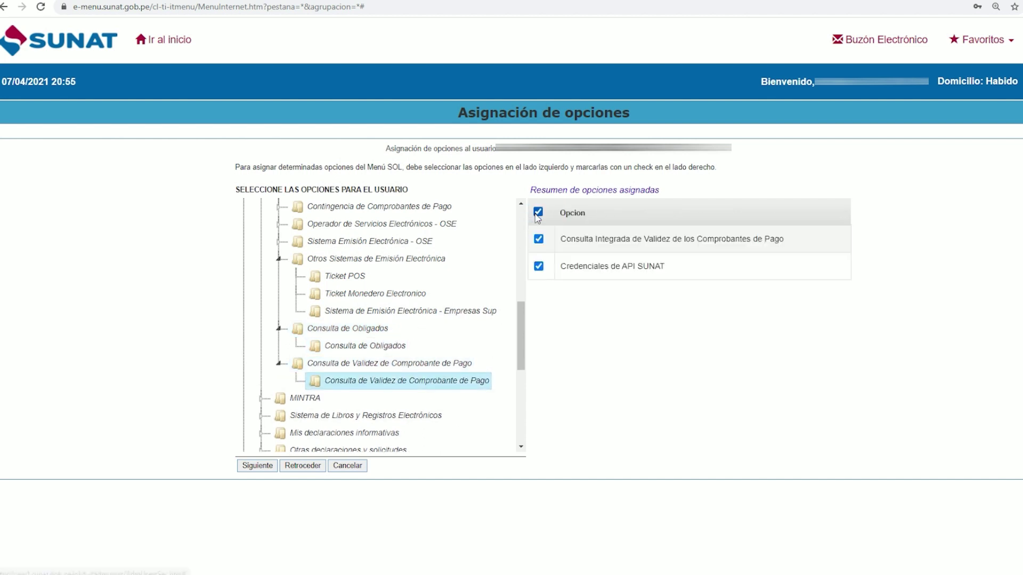
Collapse the Comprobantes de pago folder and the TRIBUTARIOS tree.
{"action": "left_click", "coordinate": [408, 362]}
{"action": "key", "text": "Left"}
{"action": "key", "text": "Left"}
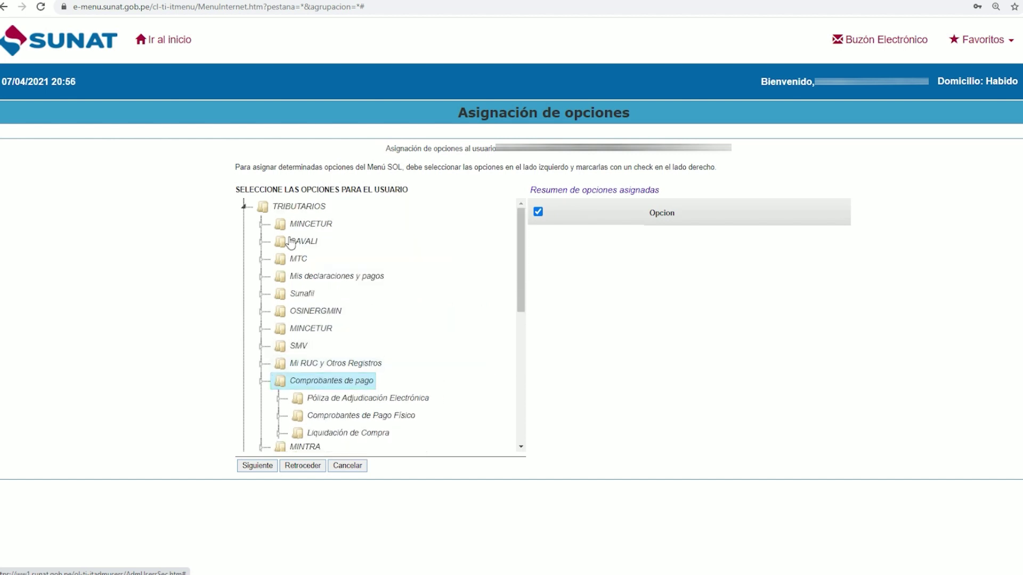
{"action": "key", "text": "Left"}
{"action": "double_click", "coordinate": [291, 203]}
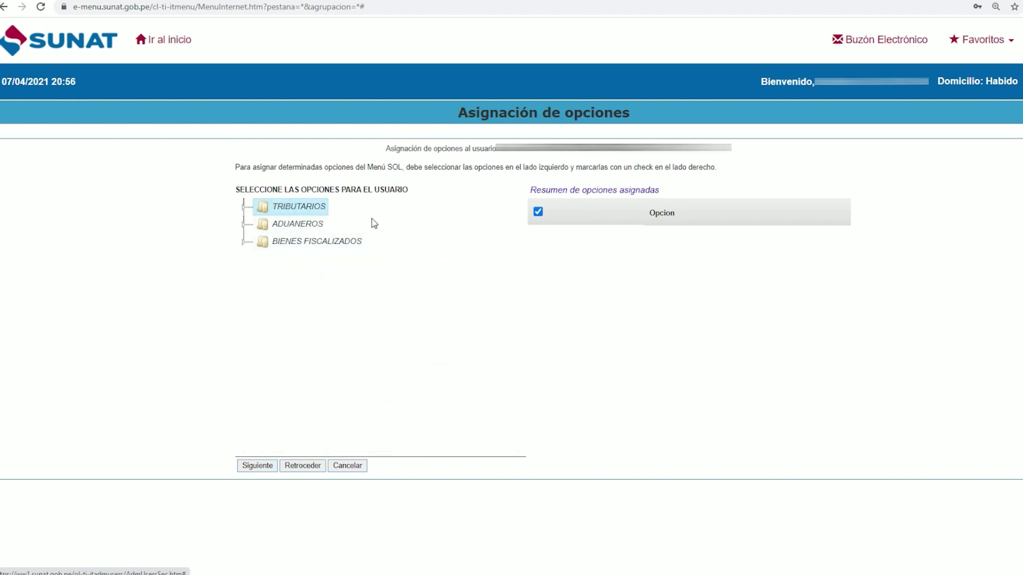
Reopen Comprobantes de pago under TRIBUTARIOS and check the assigned options of SEE - Del Contribuyente y Envío de Documentos.
{"action": "double_click", "coordinate": [294, 206]}
{"action": "scroll", "coordinate": [328, 318], "scroll_direction": "down", "scroll_amount": 2}
{"action": "double_click", "coordinate": [327, 322]}
{"action": "scroll", "coordinate": [327, 318], "scroll_direction": "down", "scroll_amount": 2}
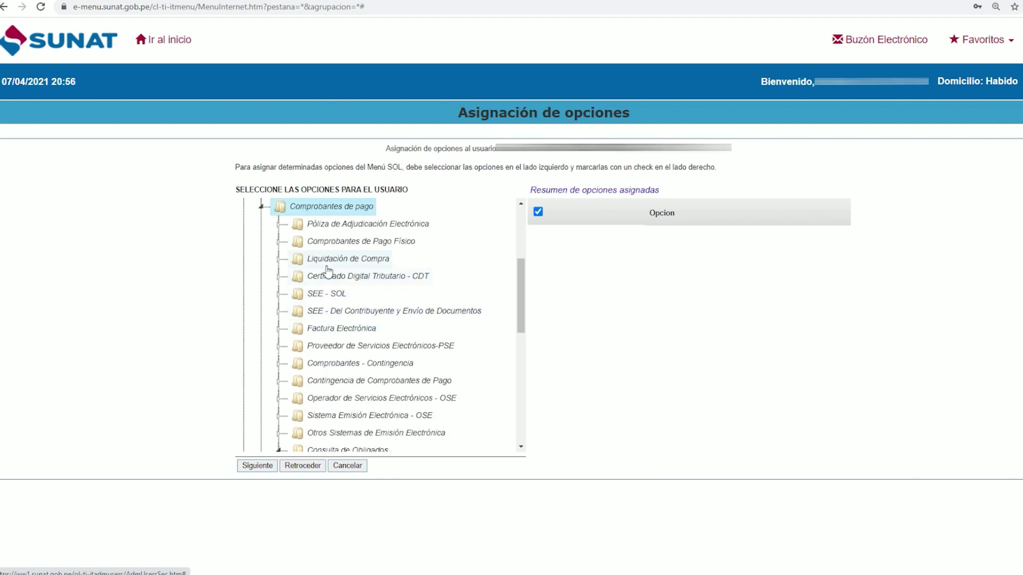
{"action": "scroll", "coordinate": [327, 272], "scroll_direction": "down", "scroll_amount": 1}
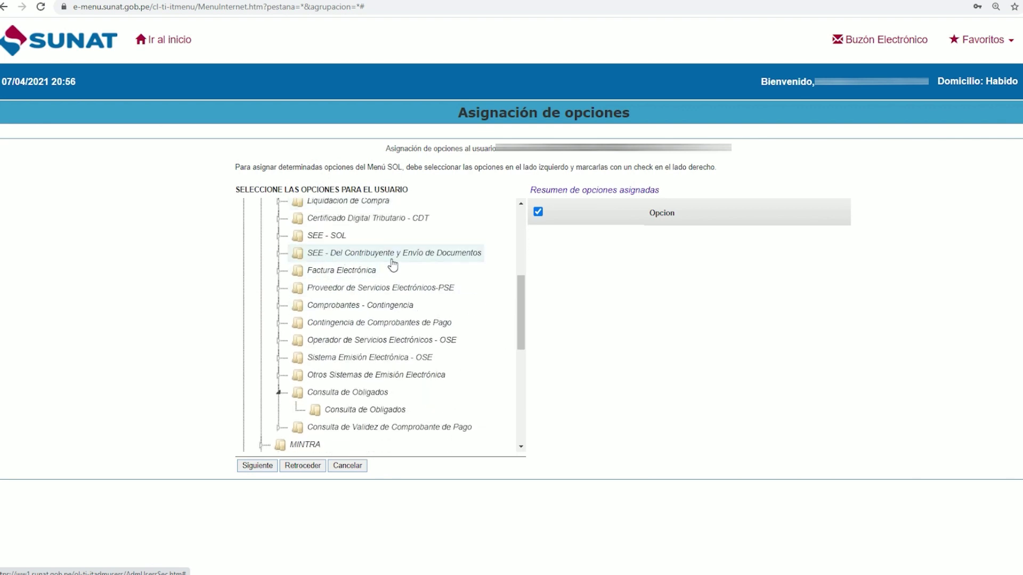
{"action": "double_click", "coordinate": [317, 257]}
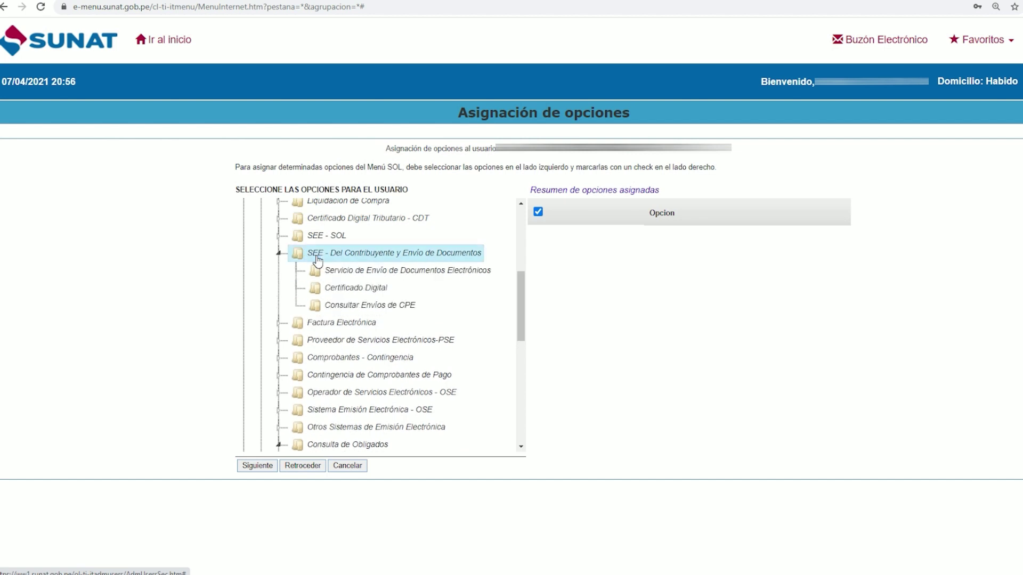
{"action": "left_click", "coordinate": [379, 278]}
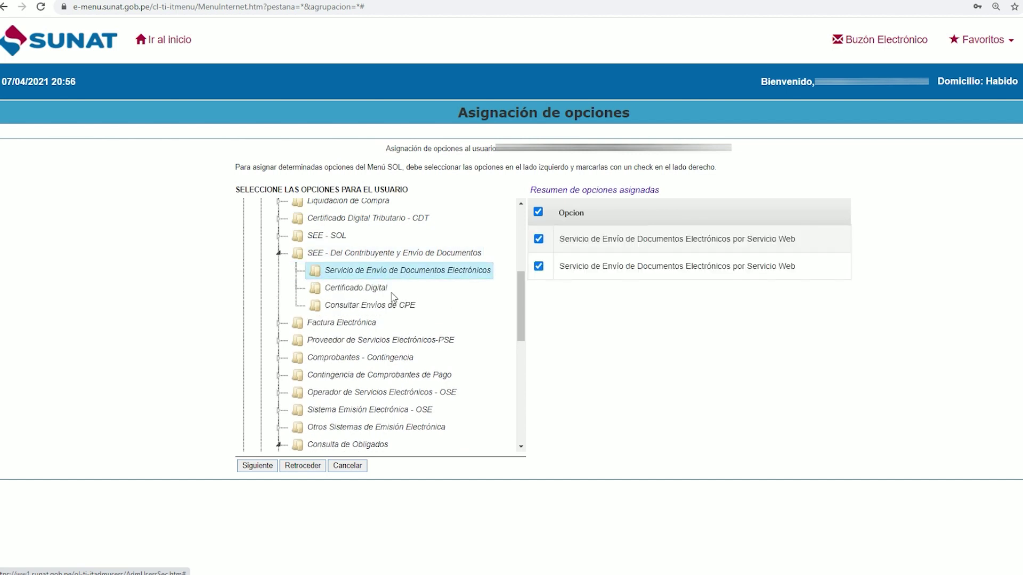
{"action": "left_click", "coordinate": [393, 289]}
Check the assigned options in each subfolder of Factura Electrónica.
{"action": "double_click", "coordinate": [342, 322]}
{"action": "left_click", "coordinate": [345, 346]}
{"action": "left_click", "coordinate": [347, 356]}
{"action": "left_click", "coordinate": [367, 375]}
{"action": "left_click", "coordinate": [449, 392]}
{"action": "scroll", "coordinate": [405, 349], "scroll_direction": "down", "scroll_amount": 1}
{"action": "scroll", "coordinate": [320, 331], "scroll_direction": "up", "scroll_amount": 1}
{"action": "left_click", "coordinate": [315, 341]}
{"action": "left_click", "coordinate": [319, 359]}
{"action": "left_click", "coordinate": [331, 375]}
{"action": "left_click", "coordinate": [338, 407]}
{"action": "left_click", "coordinate": [377, 425]}
Check the folders from Proveedor de Servicios Electrónicos-PSE through Operador de Servicios Electrónicos - OSE, including Contingencia de Comprobante de Pago.
{"action": "scroll", "coordinate": [377, 424], "scroll_direction": "down", "scroll_amount": 1}
{"action": "scroll", "coordinate": [376, 425], "scroll_direction": "down", "scroll_amount": 1}
{"action": "left_click", "coordinate": [357, 329]}
{"action": "scroll", "coordinate": [359, 336], "scroll_direction": "down", "scroll_amount": 1}
{"action": "double_click", "coordinate": [366, 290]}
{"action": "scroll", "coordinate": [366, 298], "scroll_direction": "down", "scroll_amount": 1}
{"action": "double_click", "coordinate": [359, 298]}
{"action": "scroll", "coordinate": [364, 260], "scroll_direction": "down", "scroll_amount": 1}
{"action": "left_click", "coordinate": [364, 259]}
{"action": "double_click", "coordinate": [362, 276]}
{"action": "double_click", "coordinate": [310, 274]}
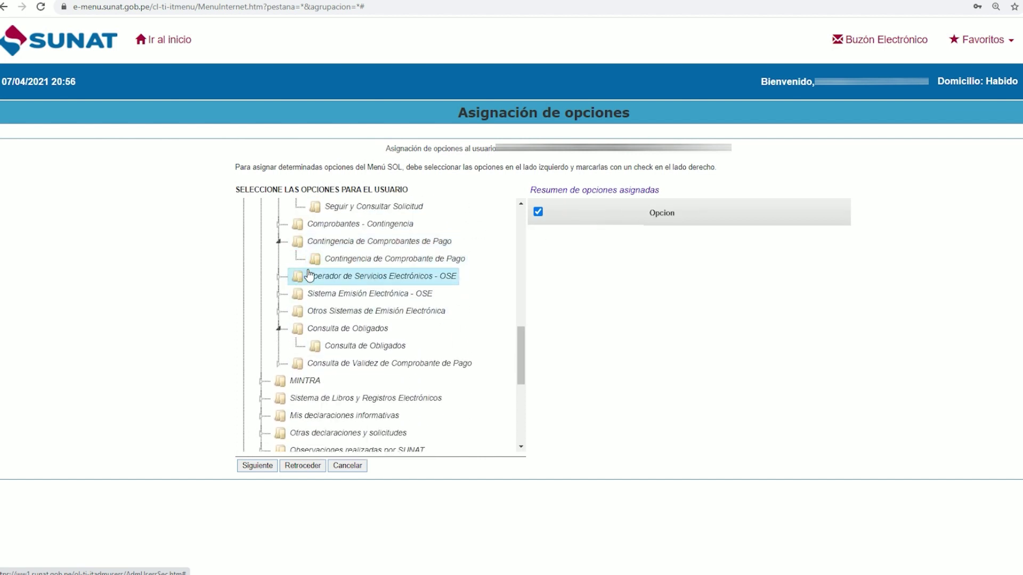
Check the assigned options of Consulta de Obligados and Consulta de Validez de Comprobante de Pago.
{"action": "scroll", "coordinate": [310, 273], "scroll_direction": "down", "scroll_amount": 2}
{"action": "left_click", "coordinate": [327, 231]}
{"action": "double_click", "coordinate": [324, 251]}
{"action": "left_click", "coordinate": [383, 265]}
Return to the beginning of the options tree and collapse the TRIBUTARIOS folder.
{"action": "scroll", "coordinate": [357, 305], "scroll_direction": "up", "scroll_amount": 4}
{"action": "scroll", "coordinate": [357, 305], "scroll_direction": "up", "scroll_amount": 5}
{"action": "double_click", "coordinate": [320, 265]}
{"action": "scroll", "coordinate": [320, 265], "scroll_direction": "up", "scroll_amount": 2}
{"action": "double_click", "coordinate": [316, 378]}
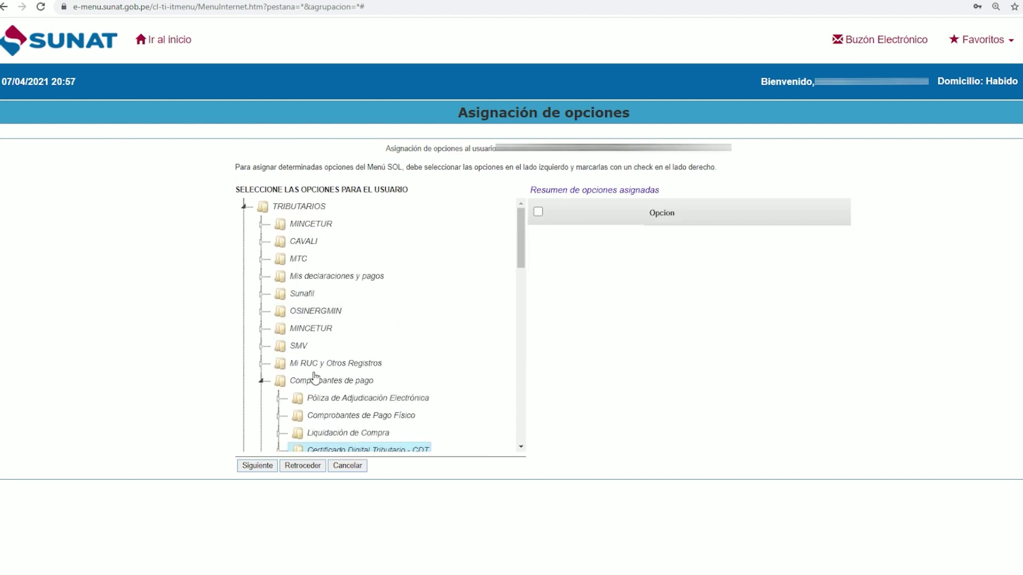
{"action": "left_click", "coordinate": [244, 206]}
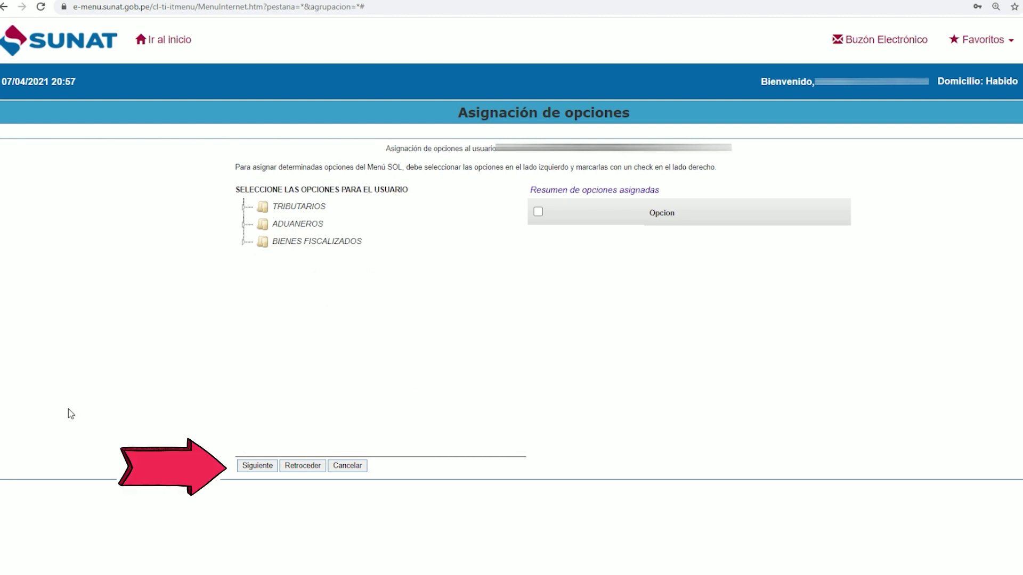
Proceed to the summary of assigned options, review the whole list, and save the secondary user with its options.
{"action": "left_click", "coordinate": [253, 467]}
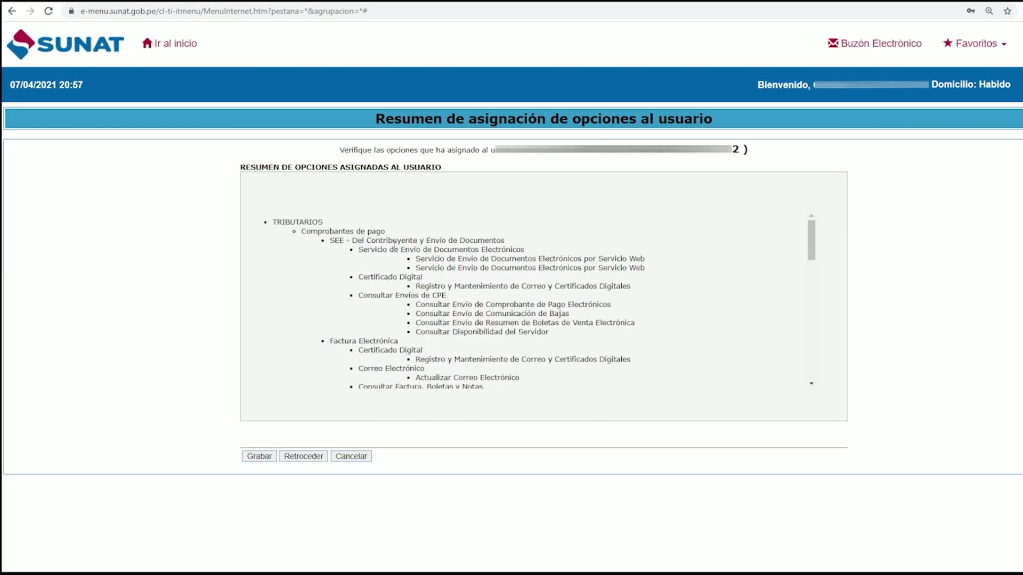
{"action": "scroll", "coordinate": [394, 243], "scroll_direction": "down", "scroll_amount": 3}
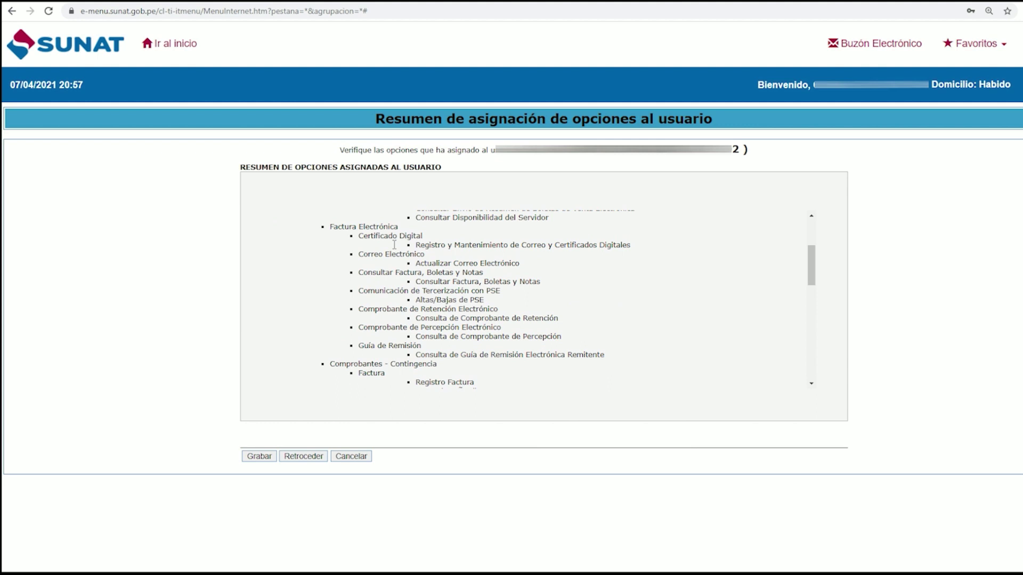
{"action": "scroll", "coordinate": [394, 244], "scroll_direction": "down", "scroll_amount": 10}
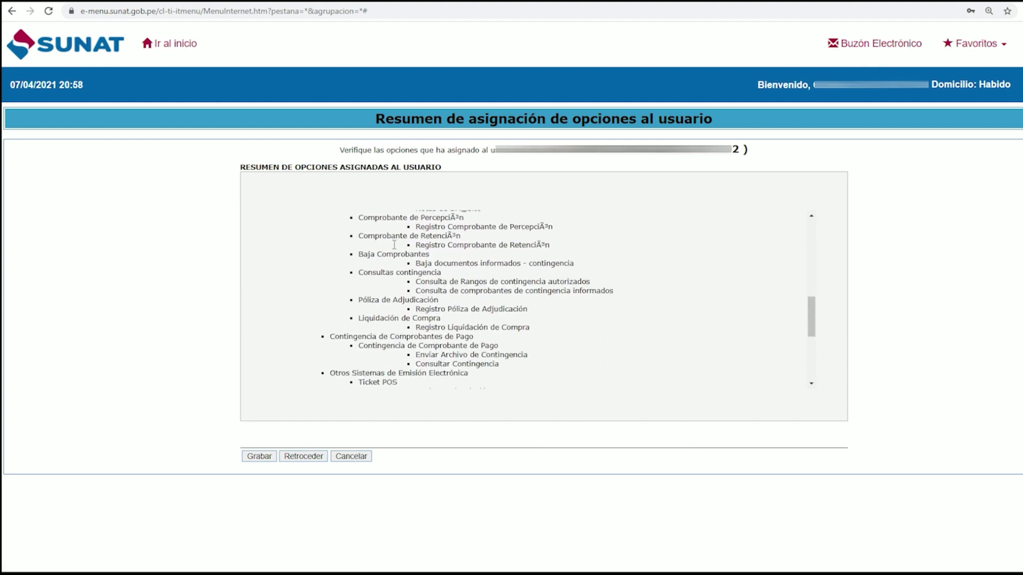
{"action": "scroll", "coordinate": [395, 249], "scroll_direction": "down", "scroll_amount": 3}
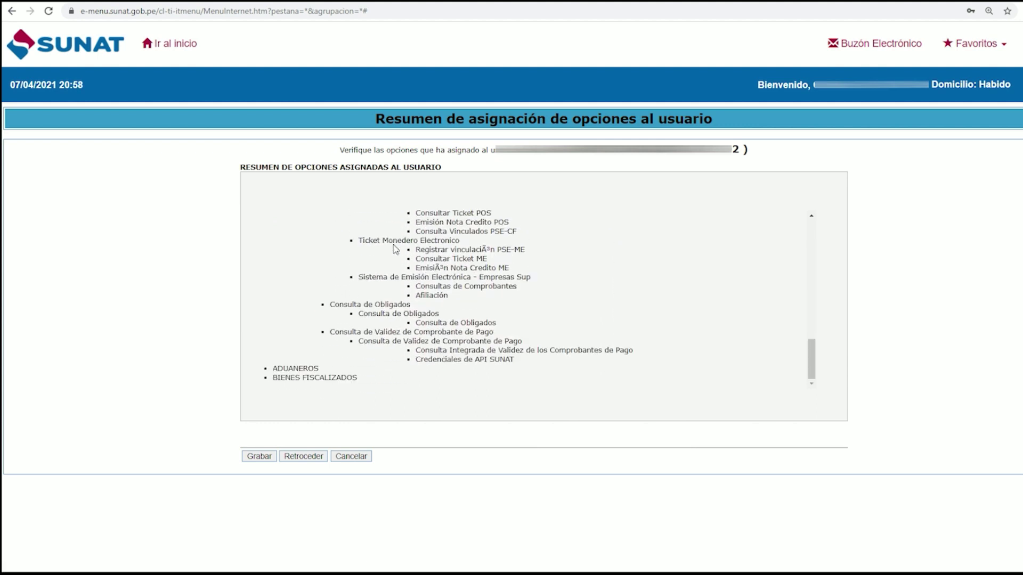
{"action": "left_click", "coordinate": [260, 457]}
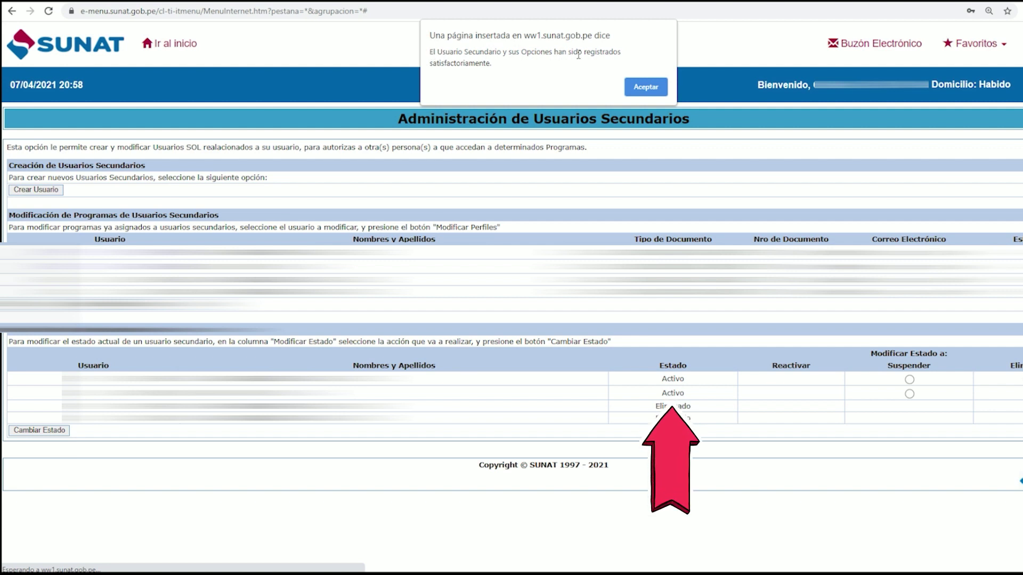
{"action": "left_click", "coordinate": [644, 94]}
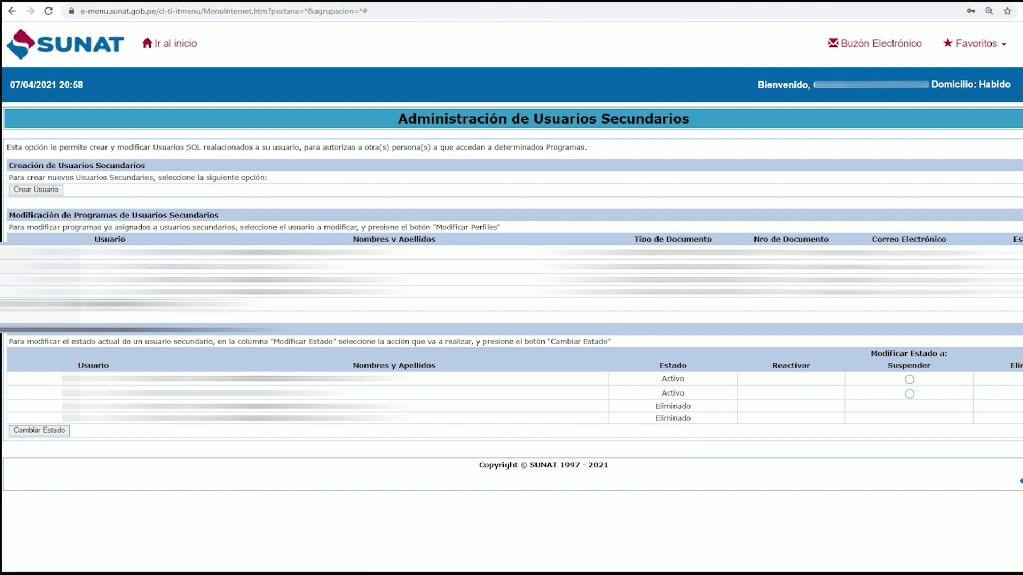